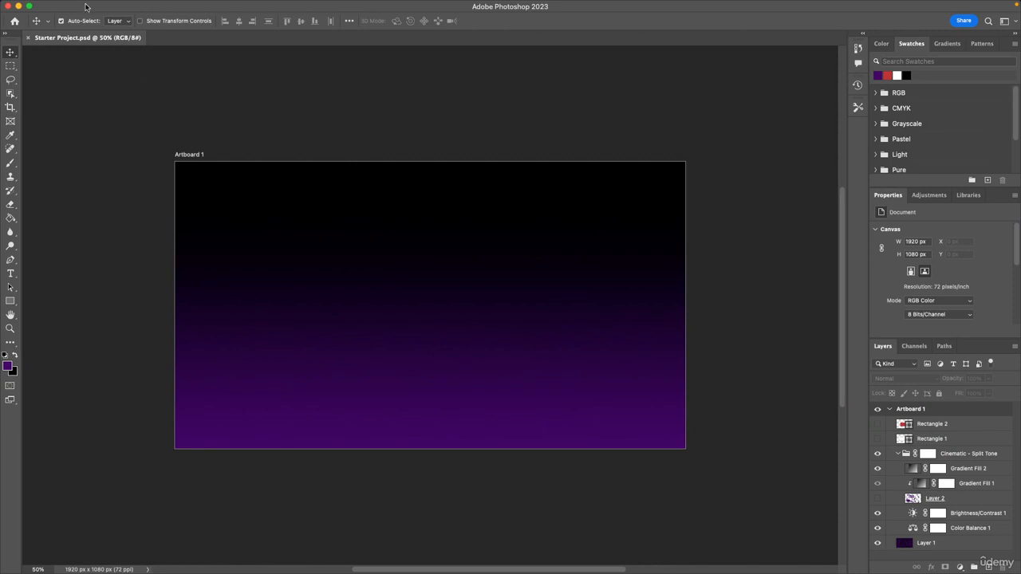
# Open the General preferences dialog and reposition it on screen
pyautogui.click(39, 5)
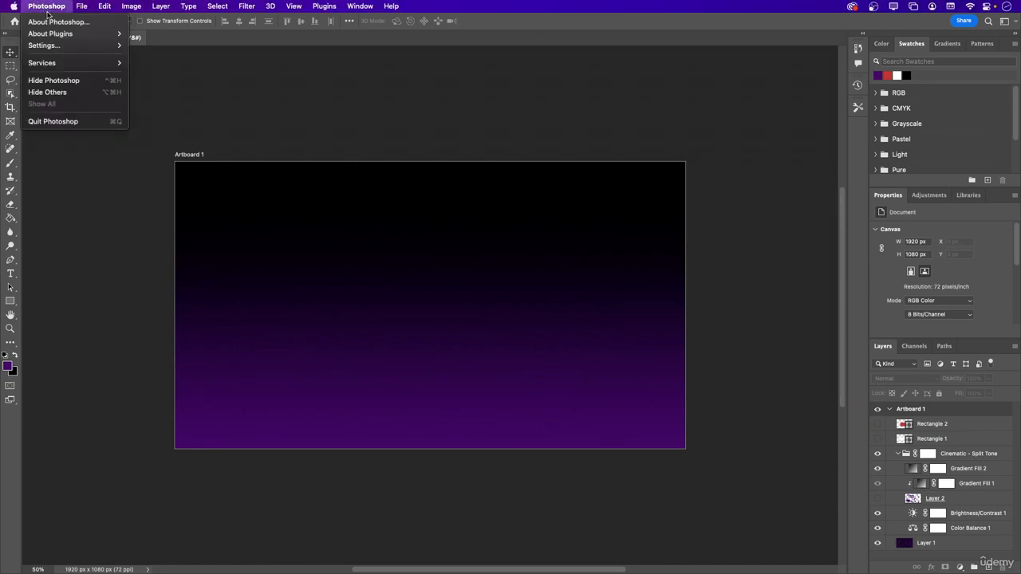
pyautogui.moveTo(58, 46)
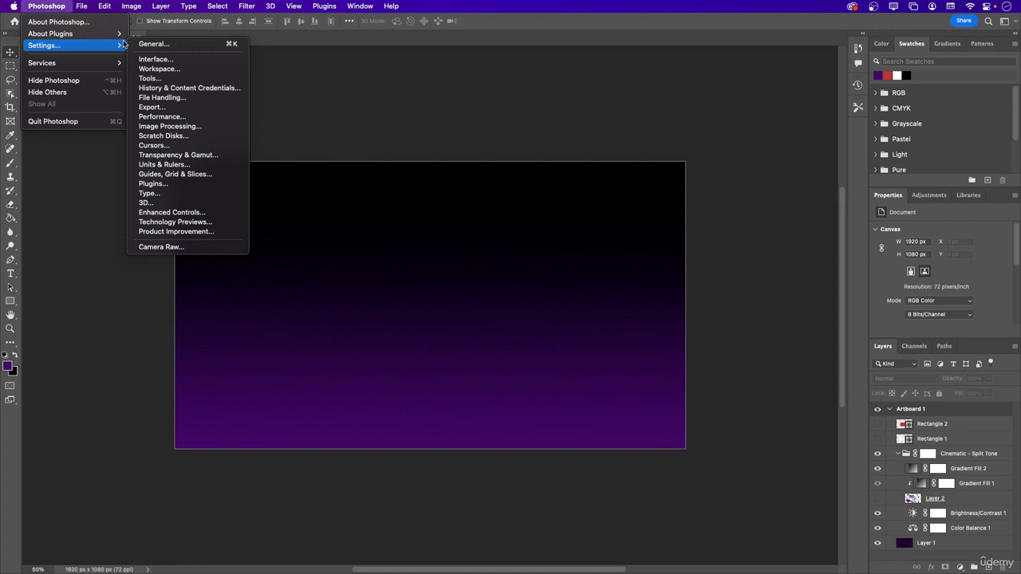
pyautogui.click(151, 44)
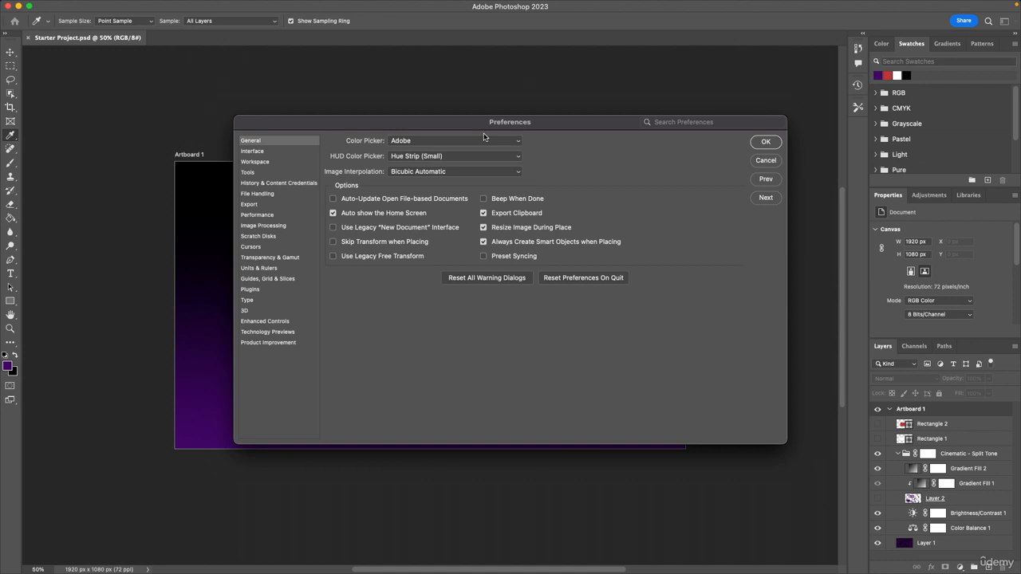
pyautogui.moveTo(483, 124); pyautogui.dragTo(413, 156)
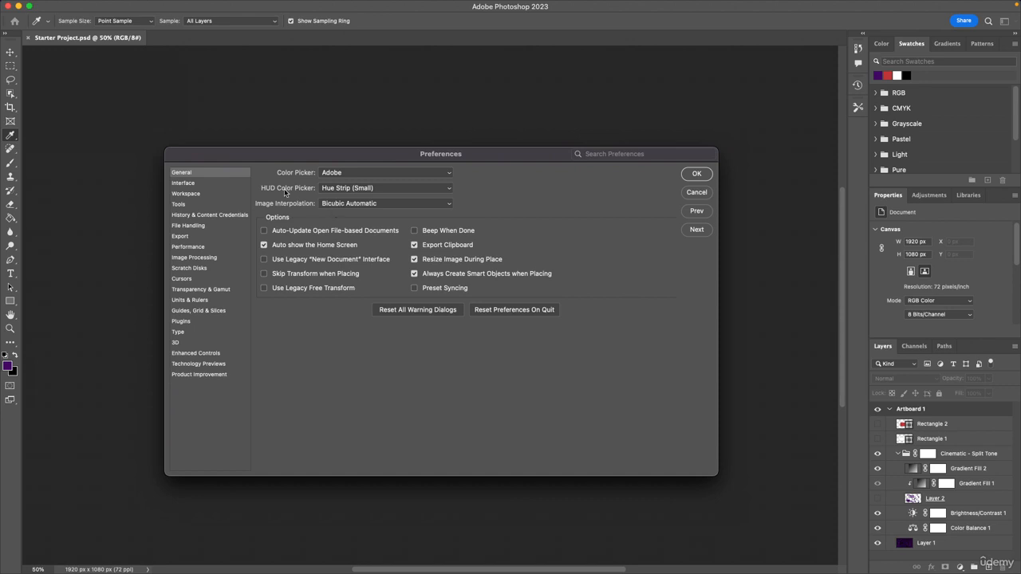
# Open the Interface preferences, preview the lighter colour themes, and set the colour theme to the darkest option
pyautogui.click(220, 185)
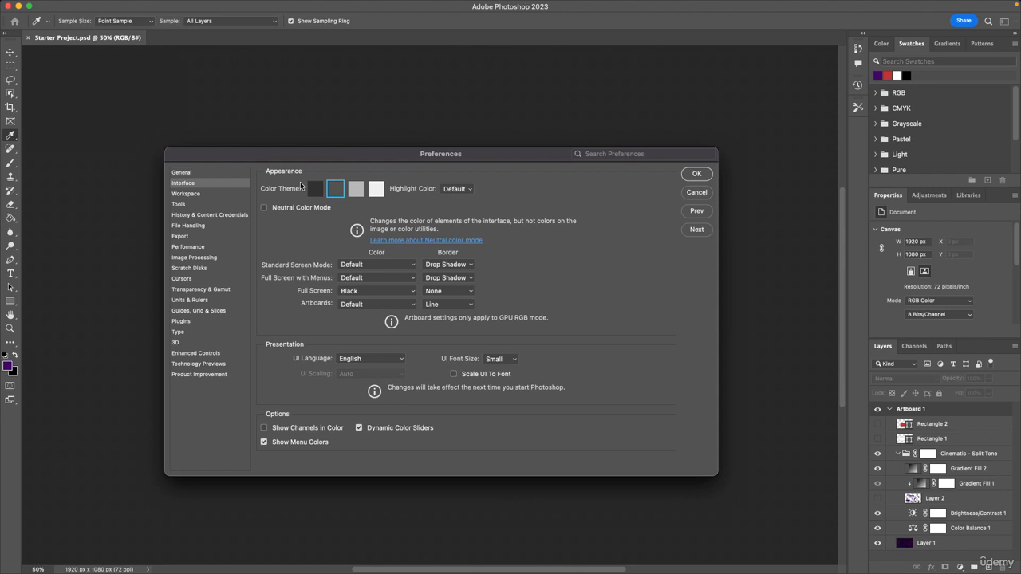
pyautogui.click(356, 188)
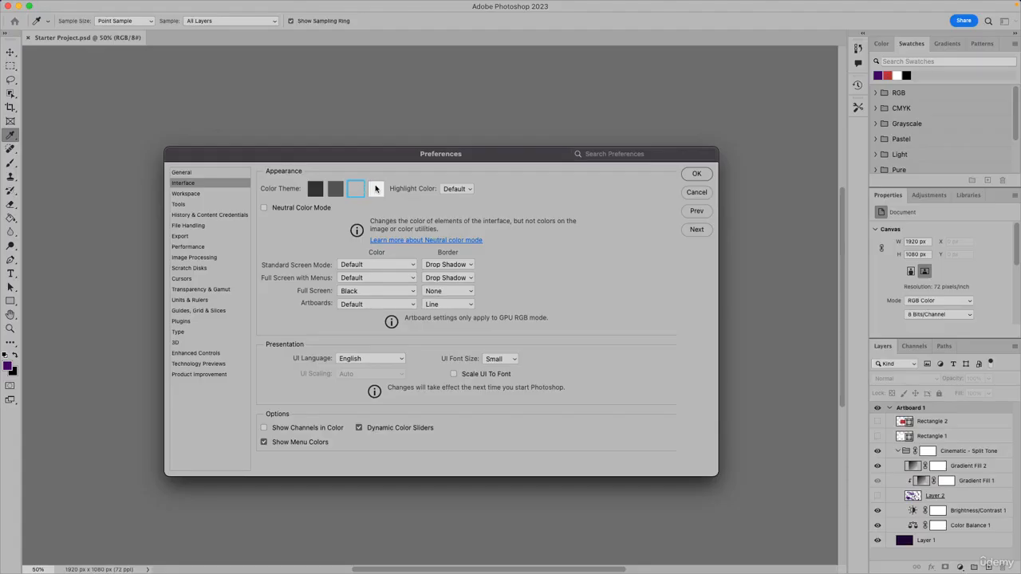
pyautogui.click(375, 188)
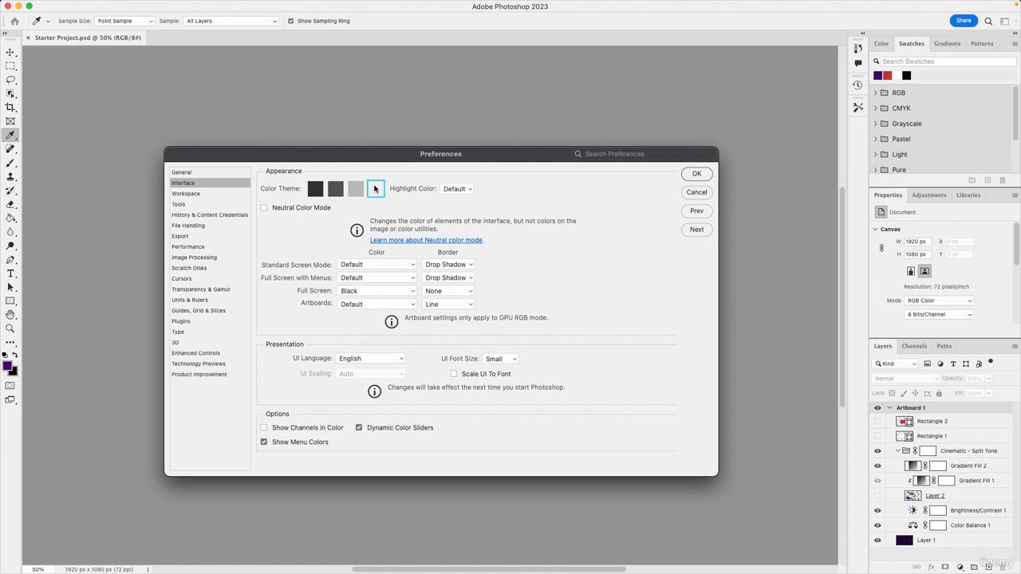
pyautogui.click(316, 189)
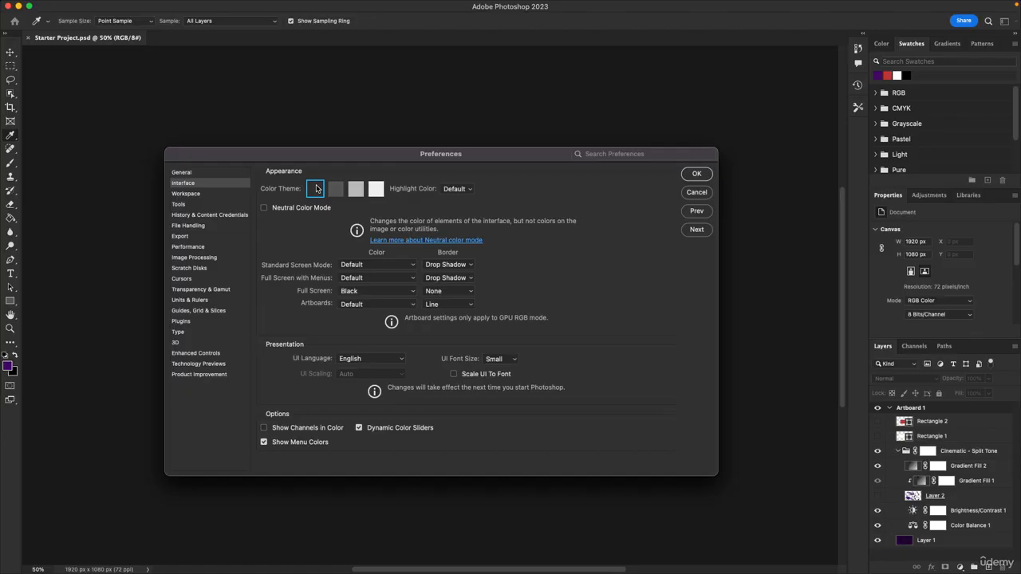
pyautogui.click(335, 189)
pyautogui.click(318, 190)
# Review the Workspace, Tools, History & Content Credentials and File Handling preference pages
pyautogui.click(217, 196)
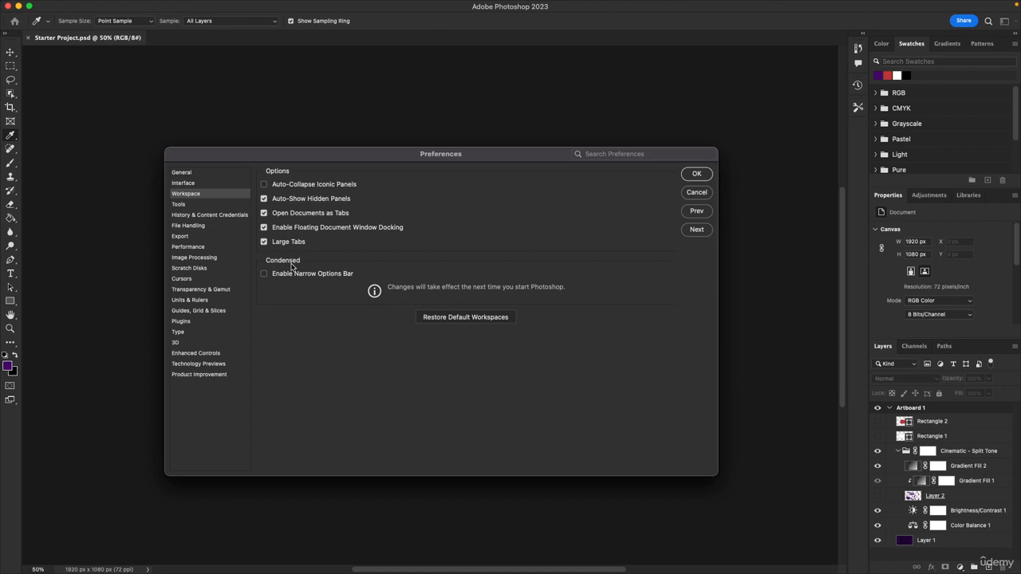
pyautogui.click(211, 205)
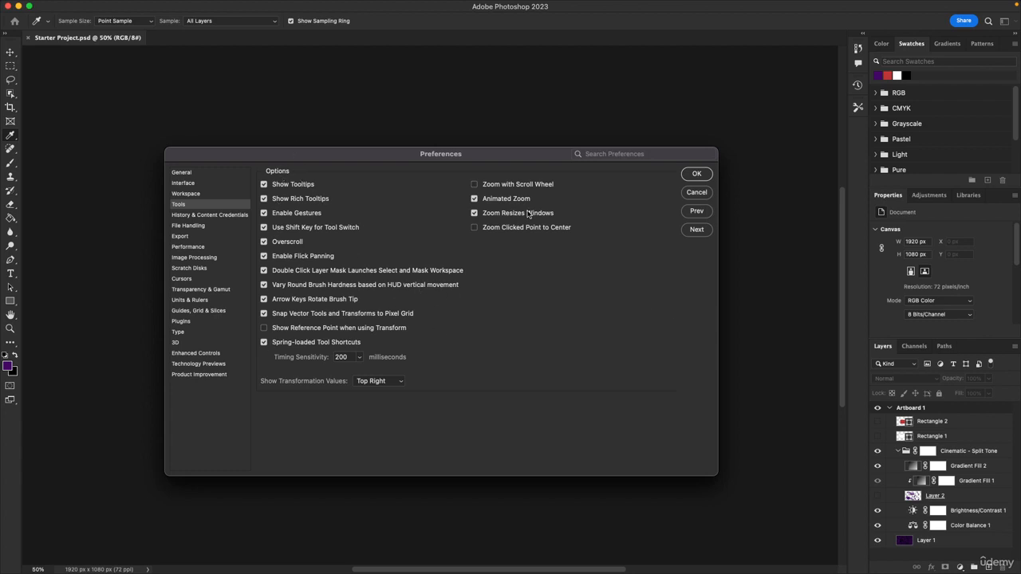
pyautogui.click(199, 215)
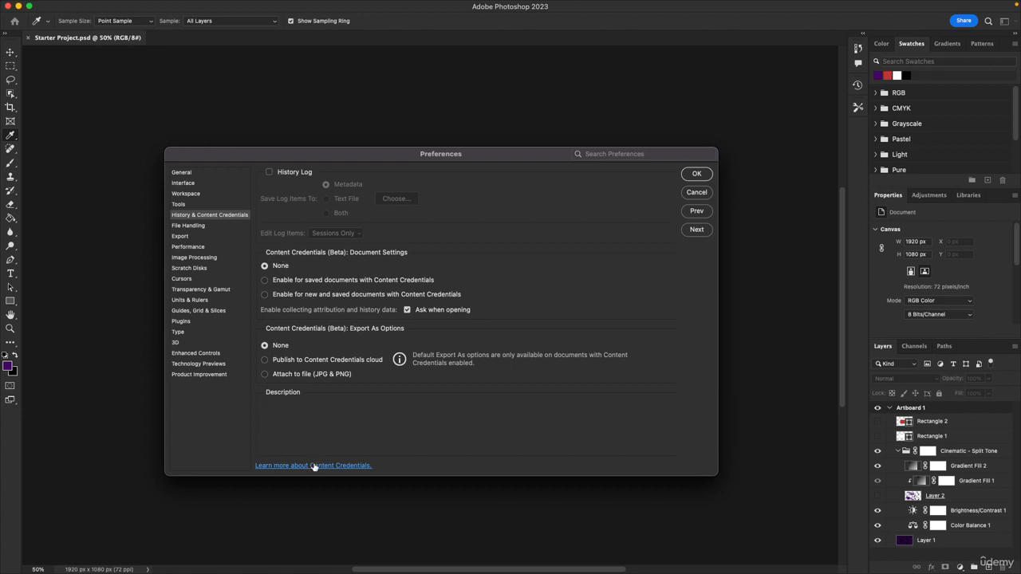
pyautogui.click(192, 226)
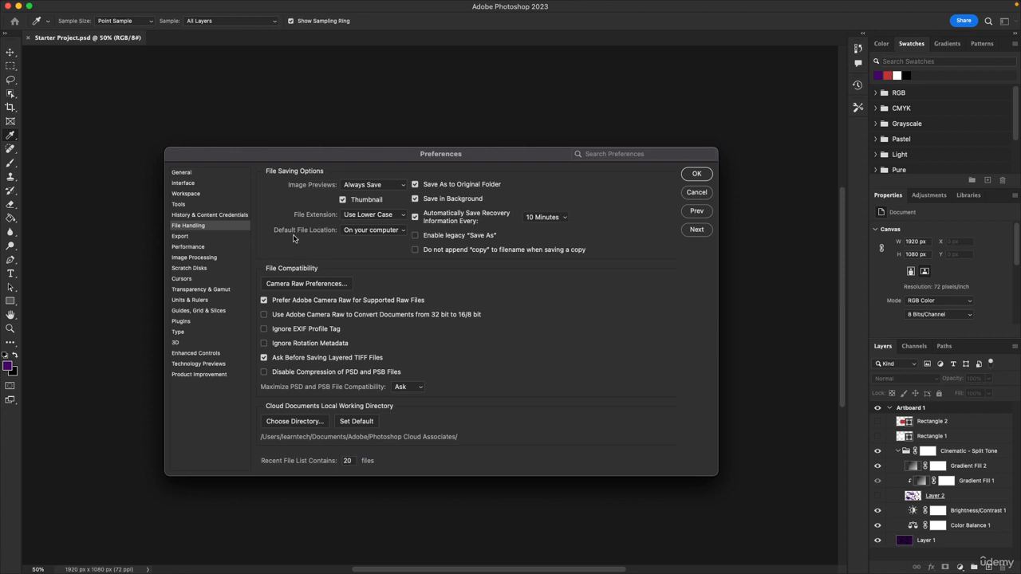
# Choose Use Lower Case as the file extension setting in File Handling
pyautogui.click(365, 231)
pyautogui.click(365, 231)
pyautogui.click(362, 216)
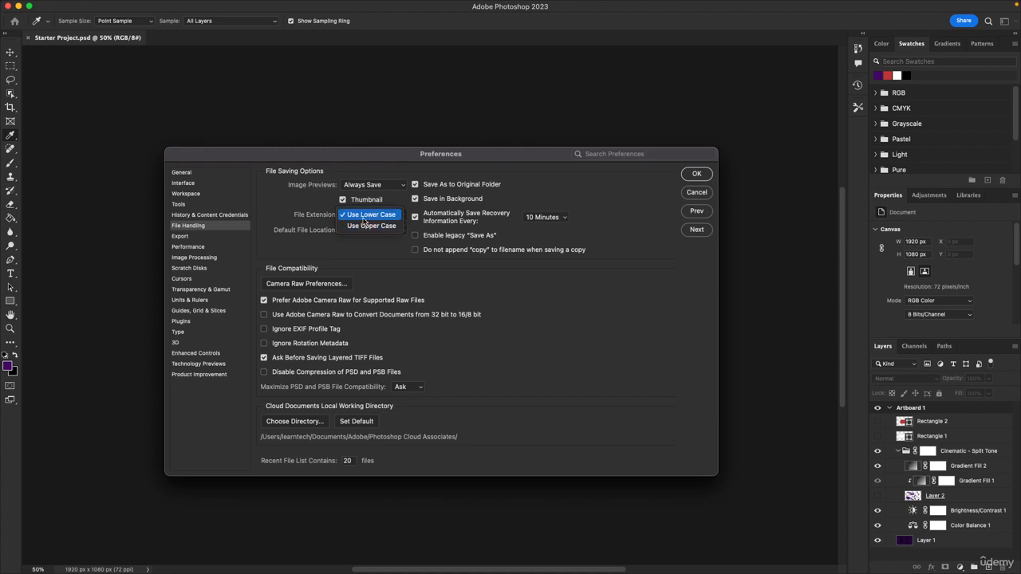
pyautogui.click(363, 218)
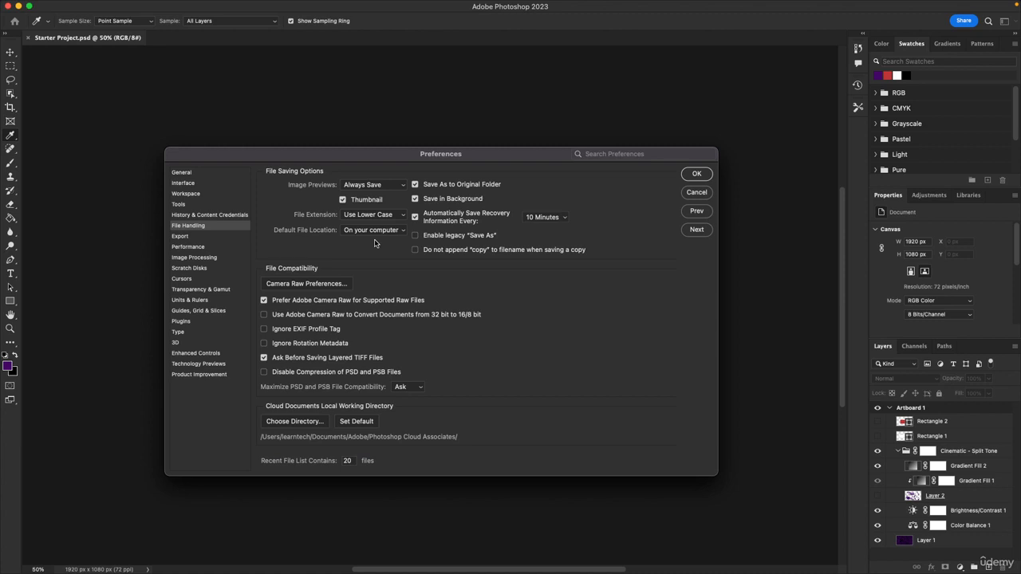
# Open the Export preferences and set the Quick Export format to PNG
pyautogui.click(204, 240)
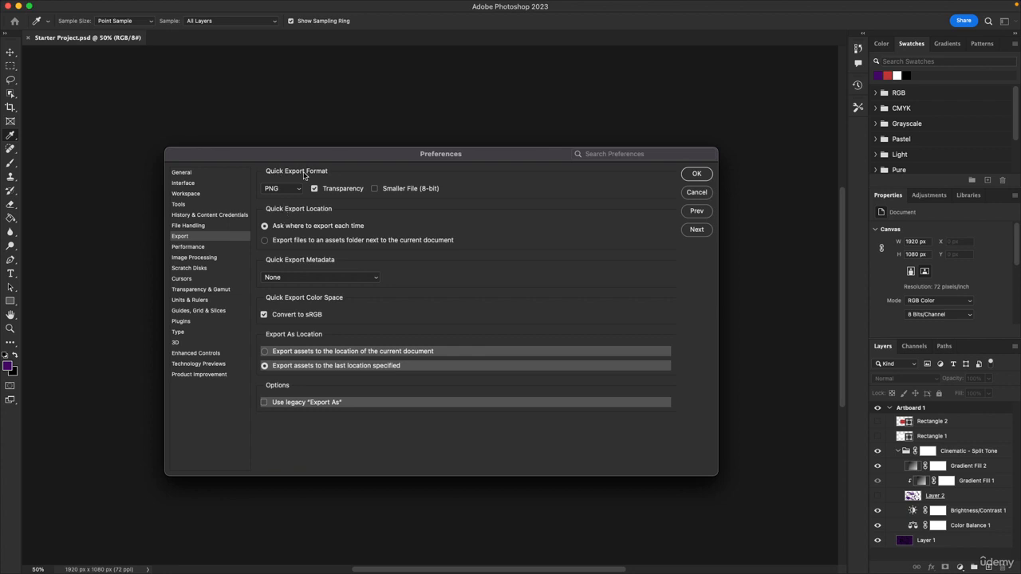
pyautogui.click(281, 190)
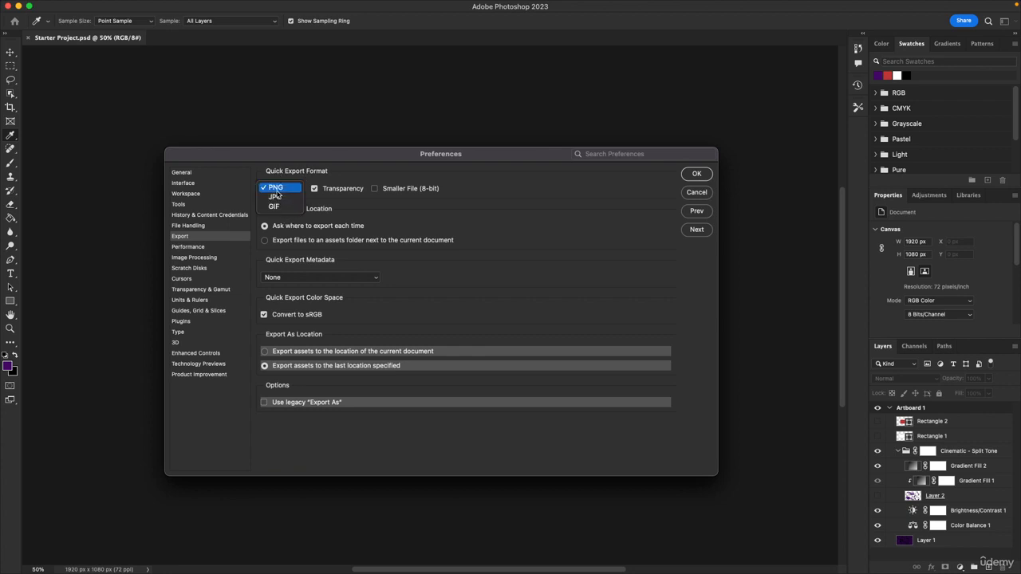
pyautogui.click(276, 190)
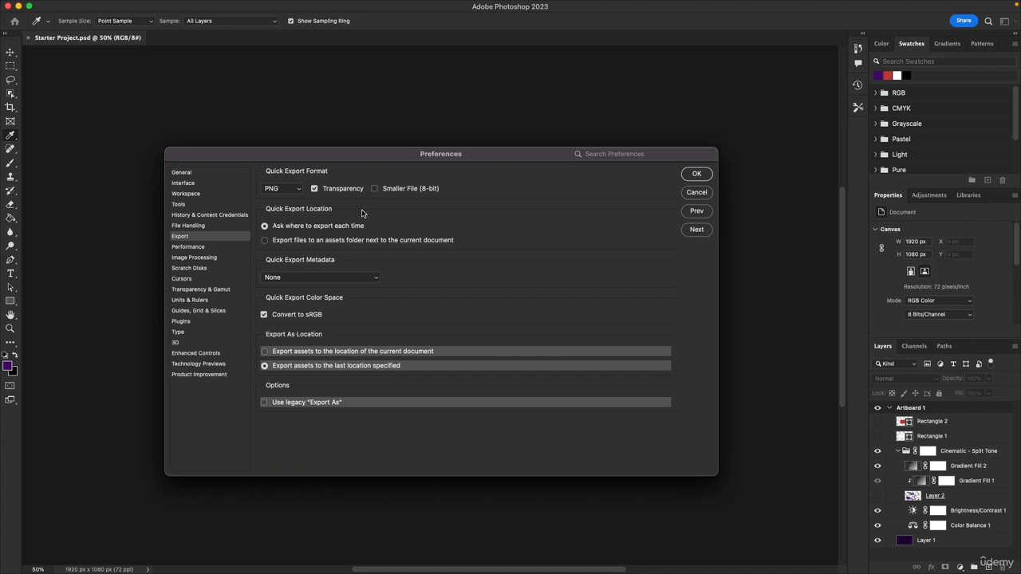
# Review the Performance, Image Processing, Scratch Disks, Cursors, Transparency & Gamut and Units & Rulers pages
pyautogui.click(188, 249)
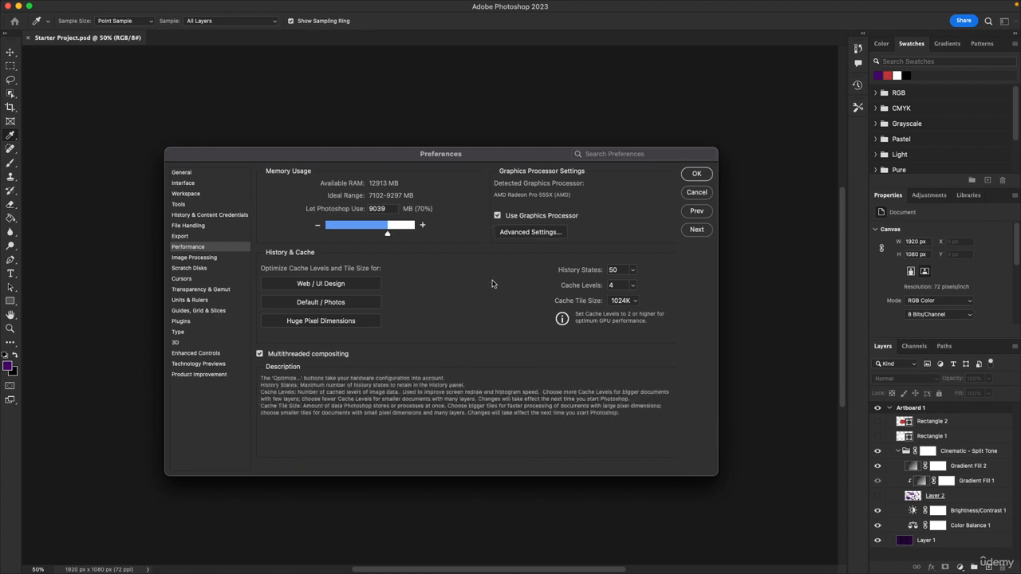
pyautogui.click(193, 258)
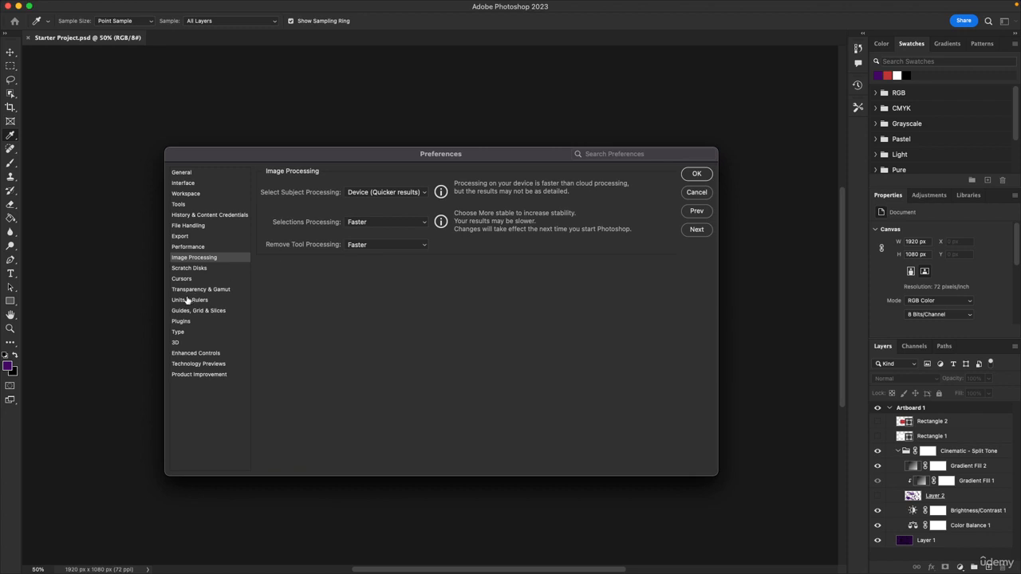
pyautogui.click(196, 270)
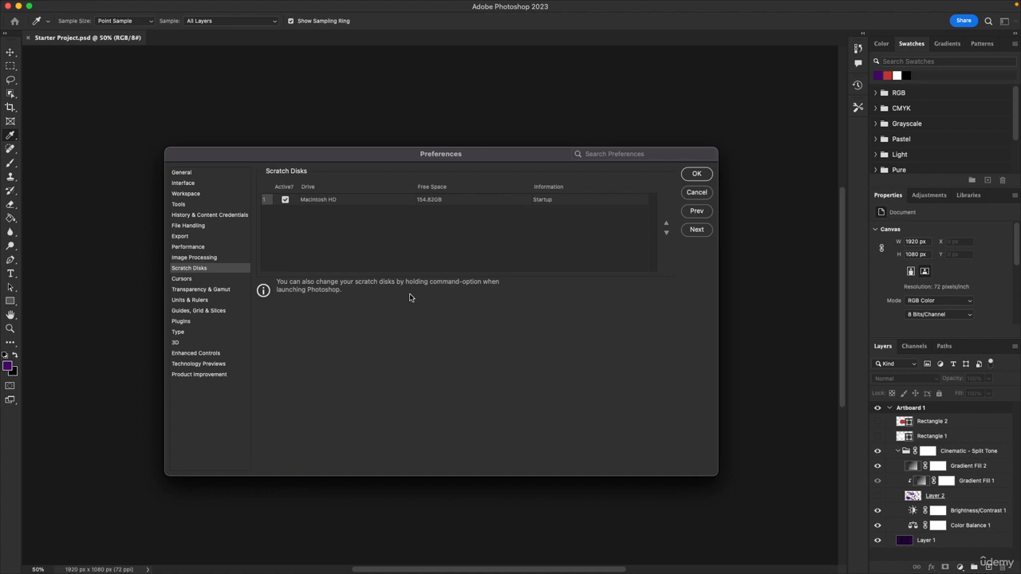
pyautogui.click(183, 279)
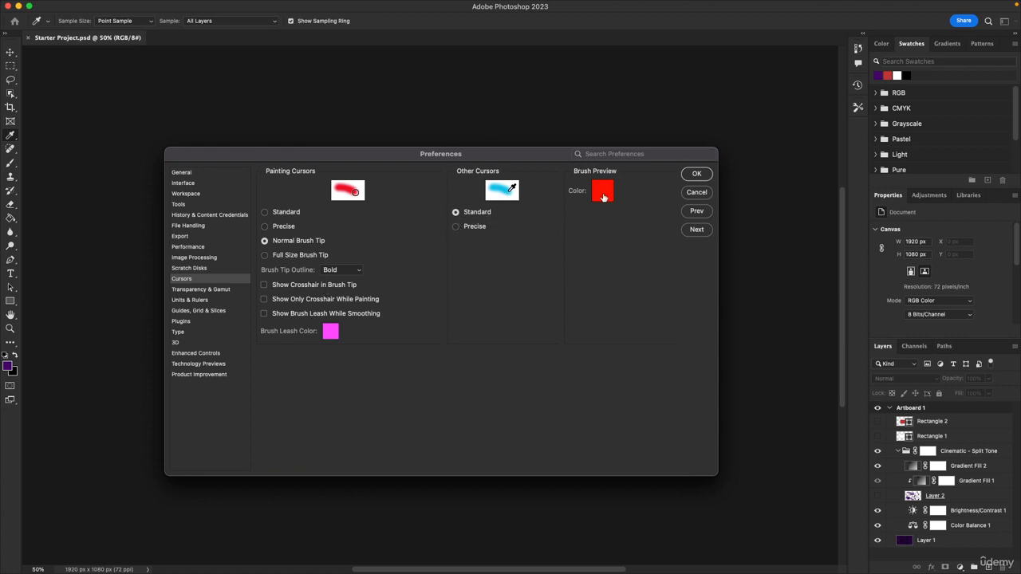
pyautogui.click(197, 290)
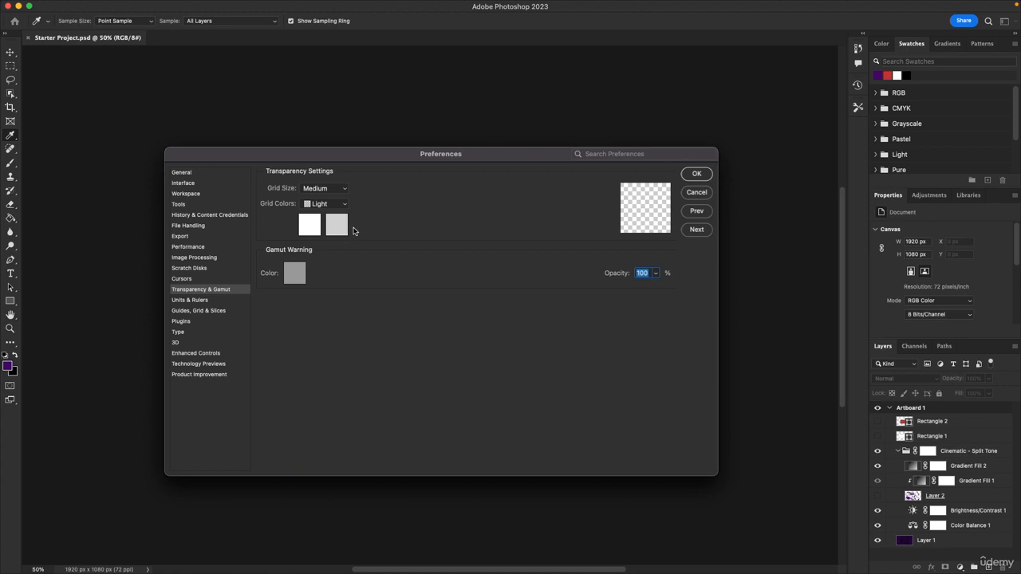
pyautogui.click(205, 301)
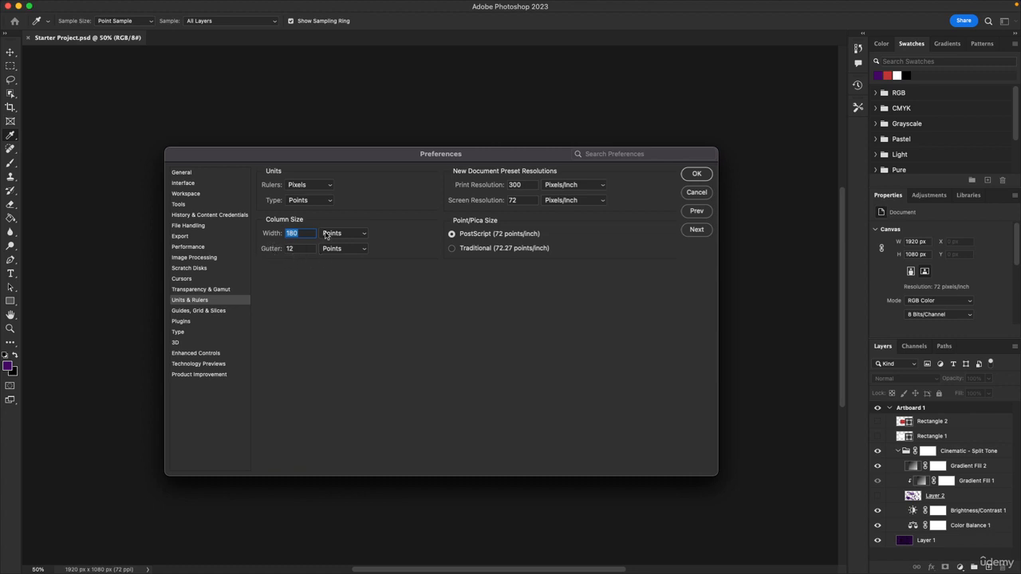
# Review the Guides, Plugins, Type, 3D, Enhanced Controls, Technology Previews and Product Improvement pages
pyautogui.click(202, 311)
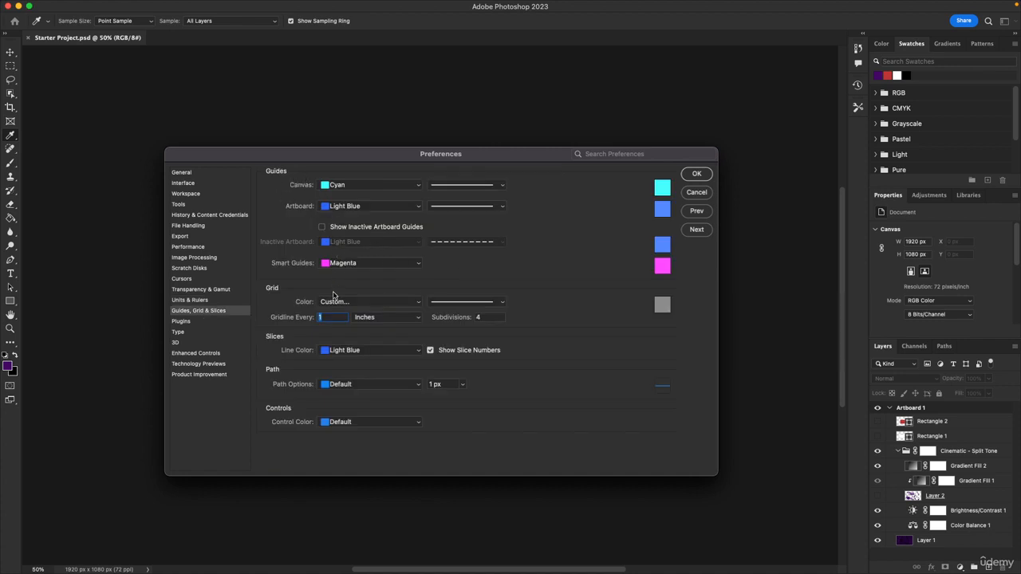
pyautogui.click(199, 322)
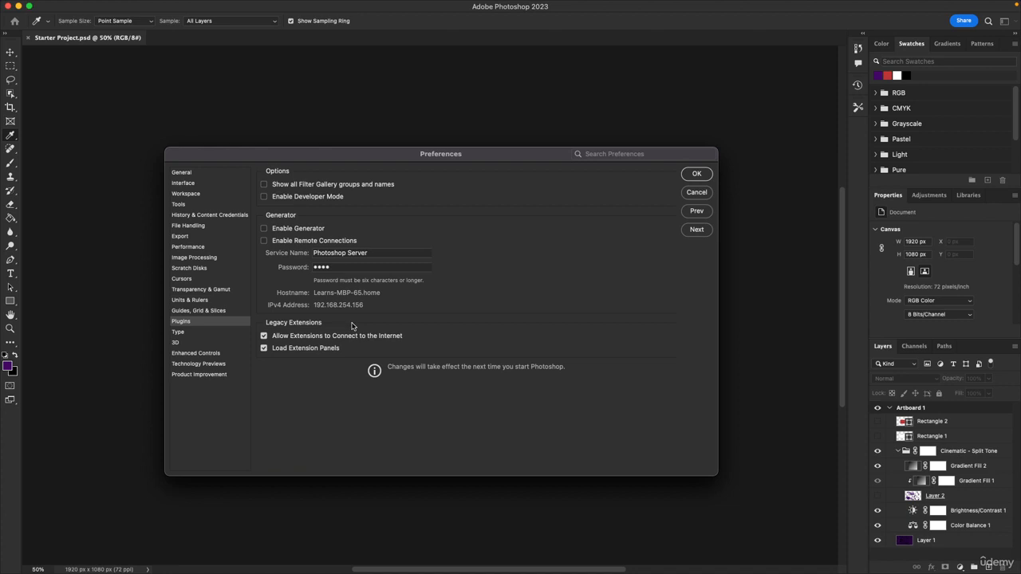
pyautogui.click(200, 333)
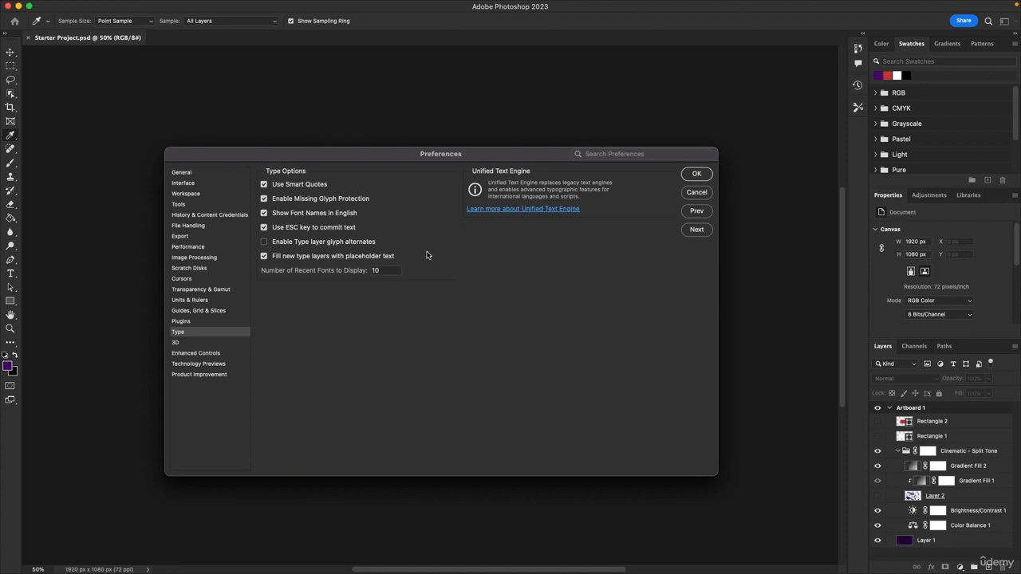
pyautogui.click(199, 344)
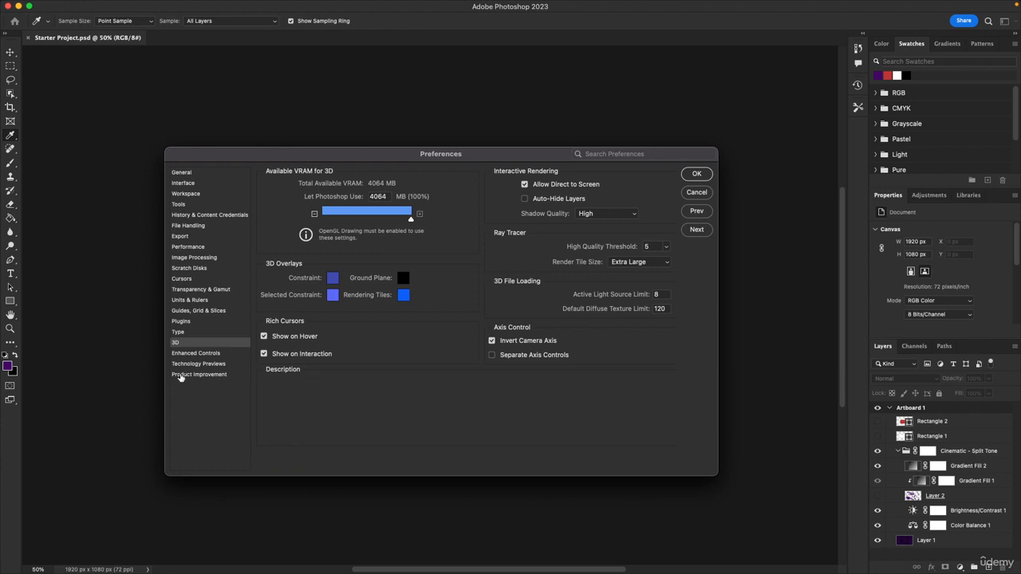
pyautogui.click(200, 354)
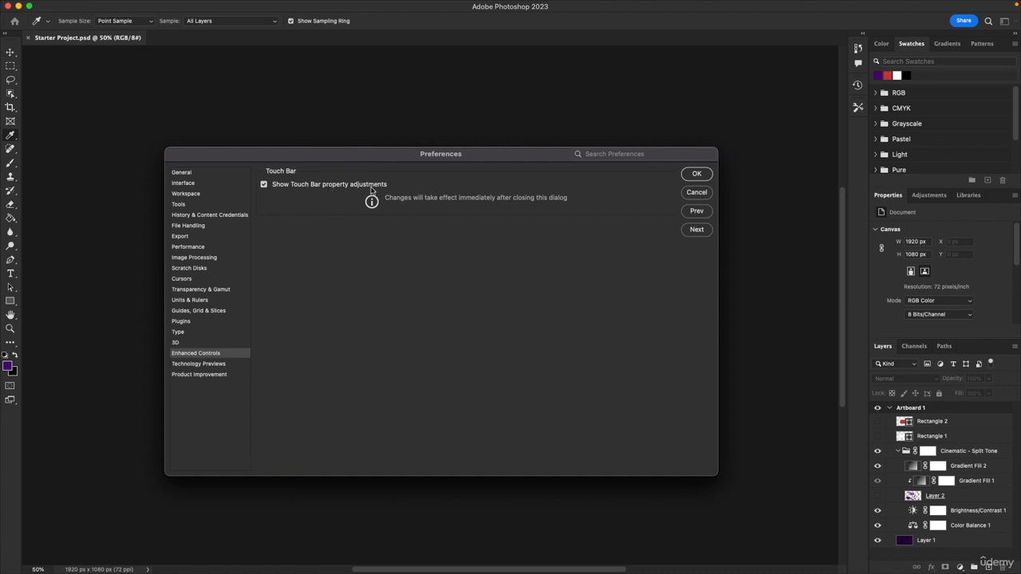
pyautogui.click(211, 365)
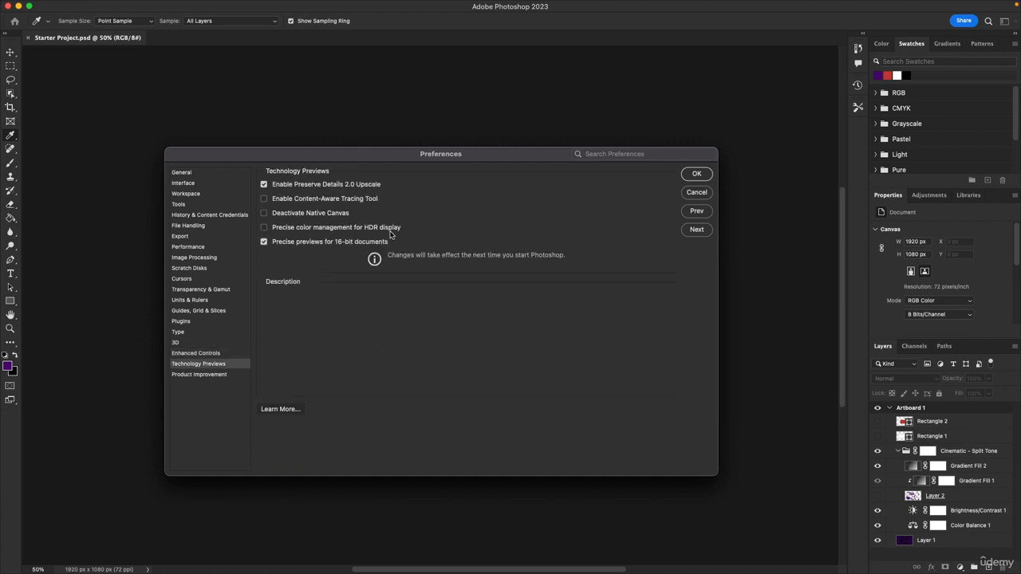
pyautogui.click(216, 375)
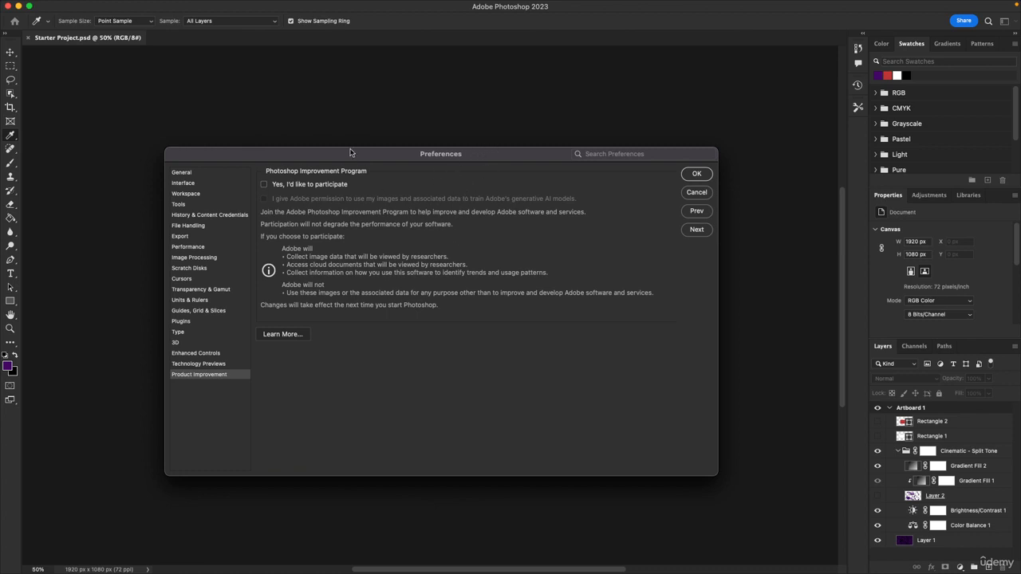
# Apply the preference changes and close the Preferences dialog
pyautogui.moveTo(340, 153)
pyautogui.mouseDown()
pyautogui.moveTo(281, 92)
pyautogui.moveTo(300, 141)
pyautogui.moveTo(325, 144)
pyautogui.mouseUp()
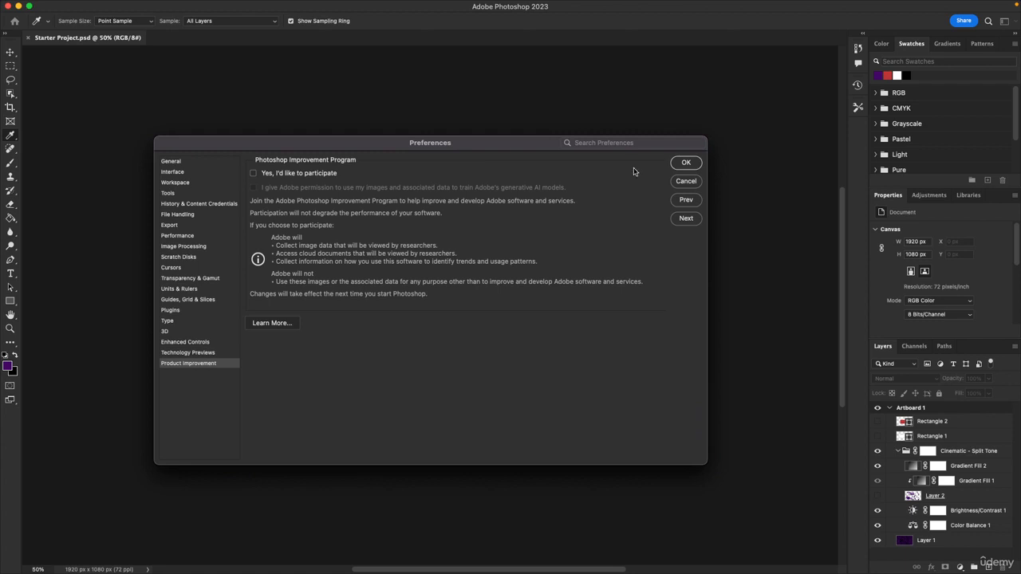
pyautogui.click(687, 163)
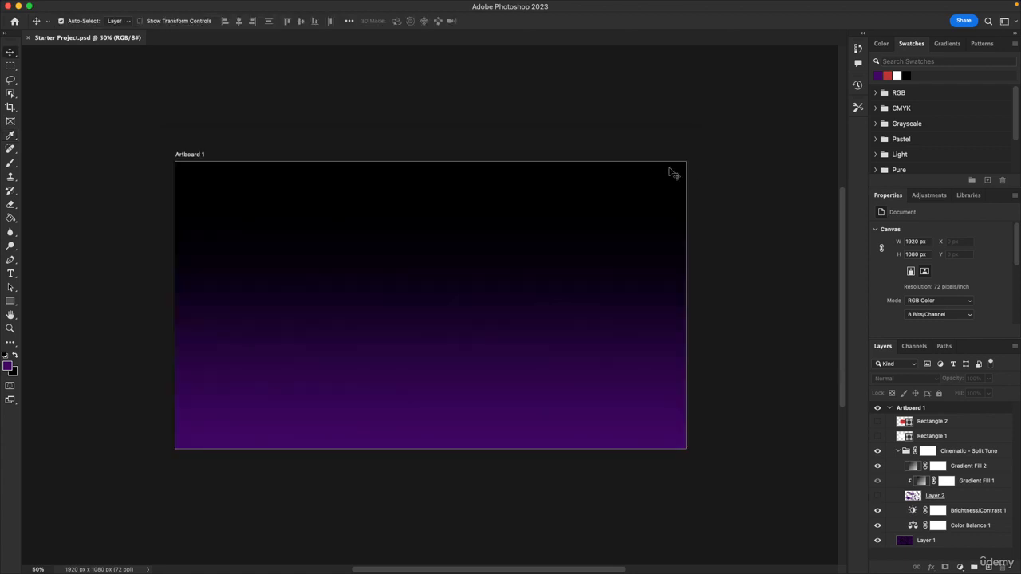